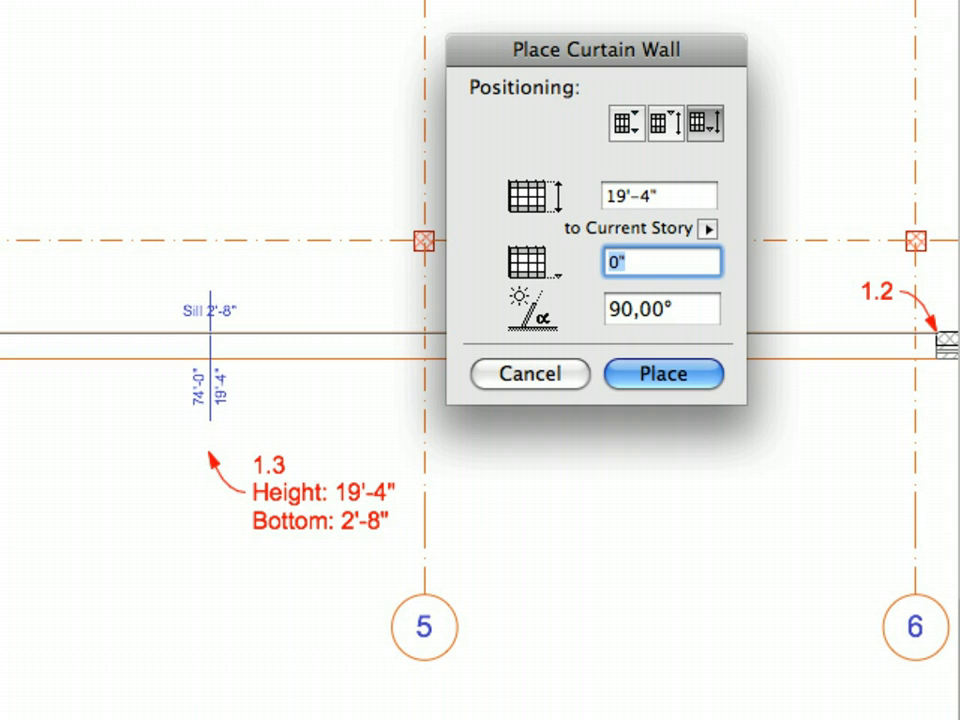
Place the curtain wall with a 2'-8" bottom, then open saved view 3.2.1 Curtain Wall-01.
type("2-8")
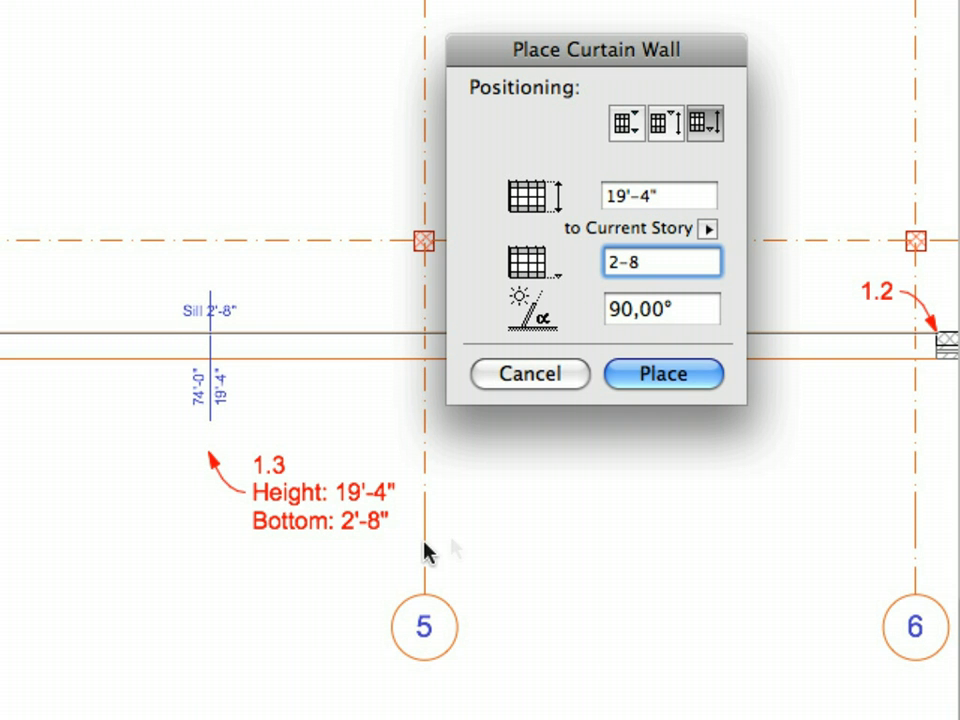
left_click(660, 376)
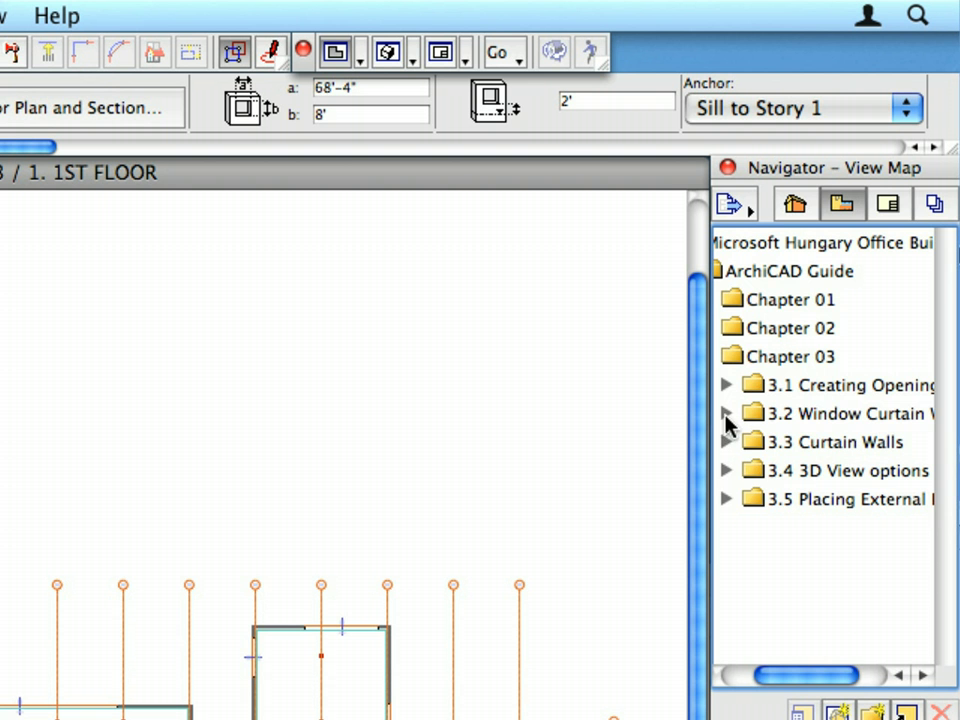
left_click(727, 412)
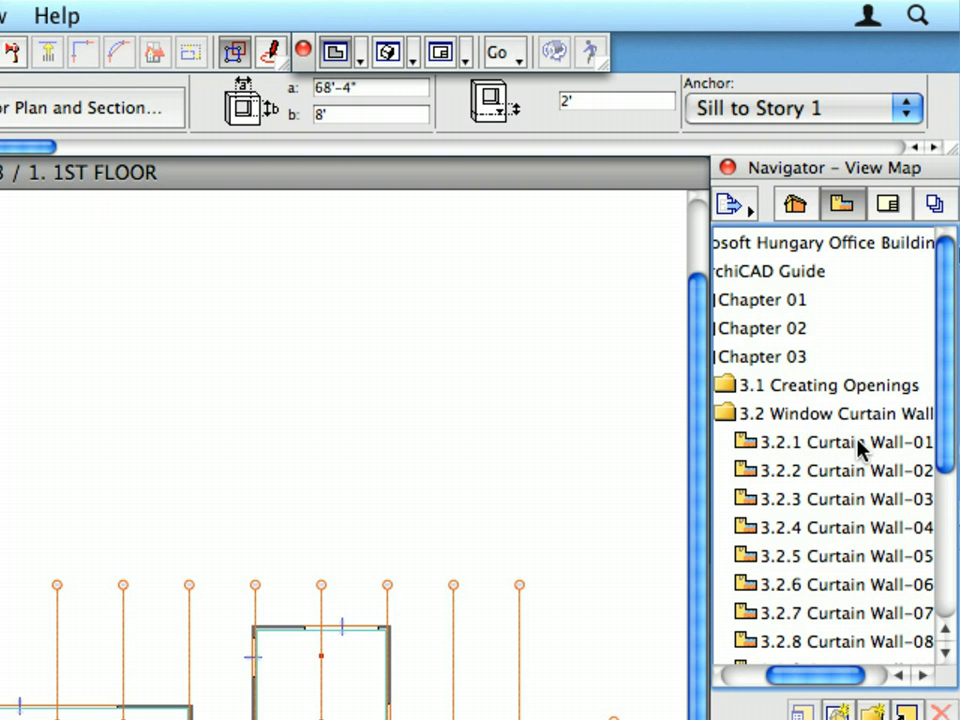
double_click(858, 442)
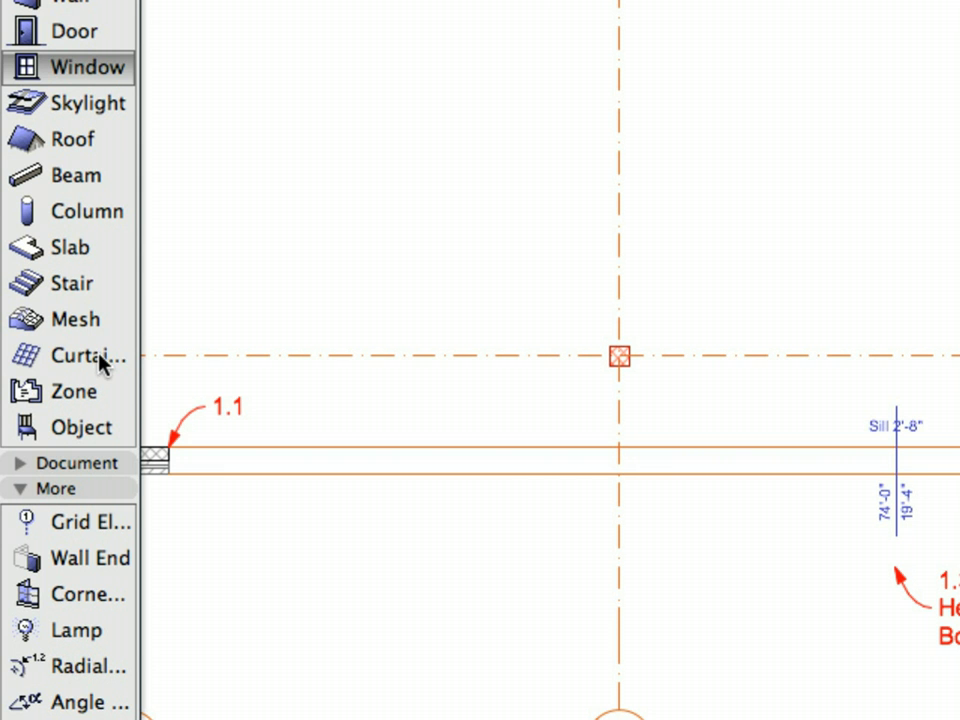
Activate the Curtain Wall tool with the Curtain Wall-01 favorite and review its geometry methods.
left_click(103, 366)
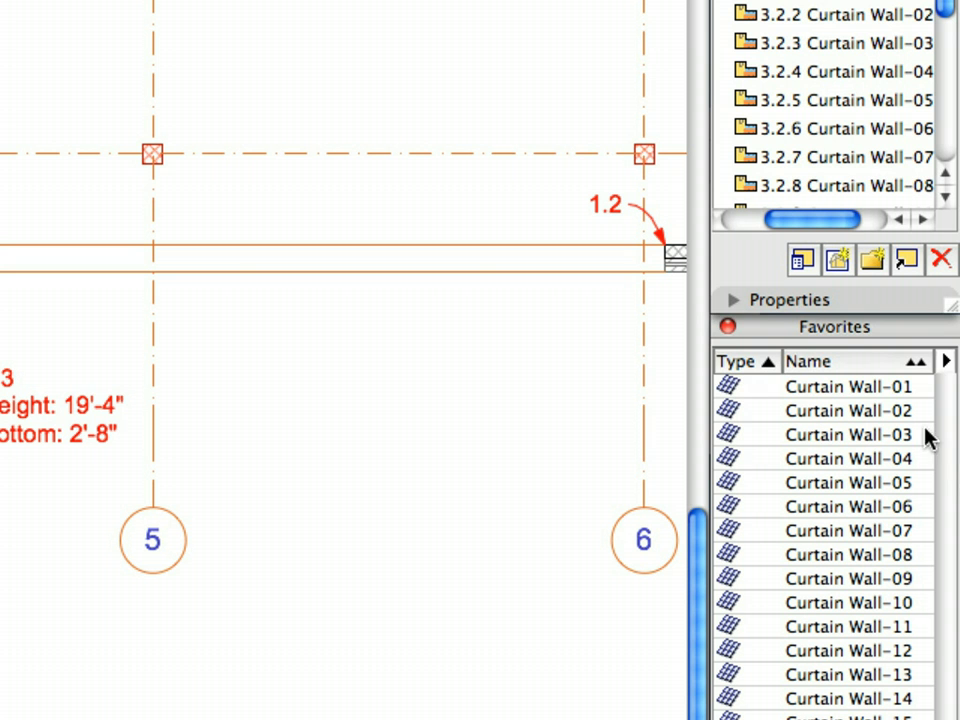
left_click(918, 392)
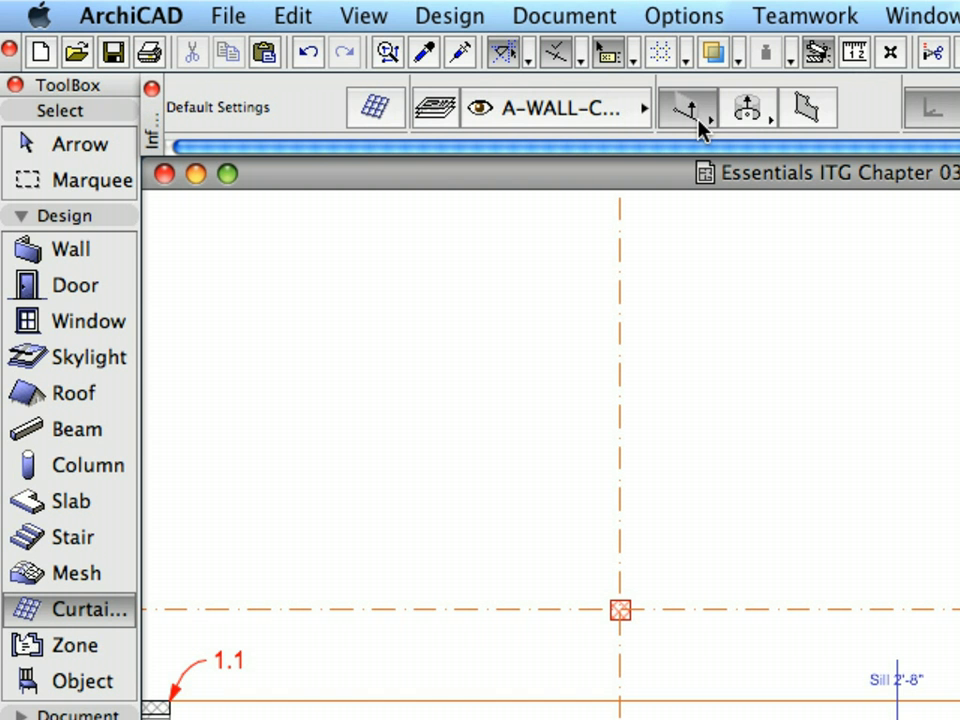
left_click(700, 125)
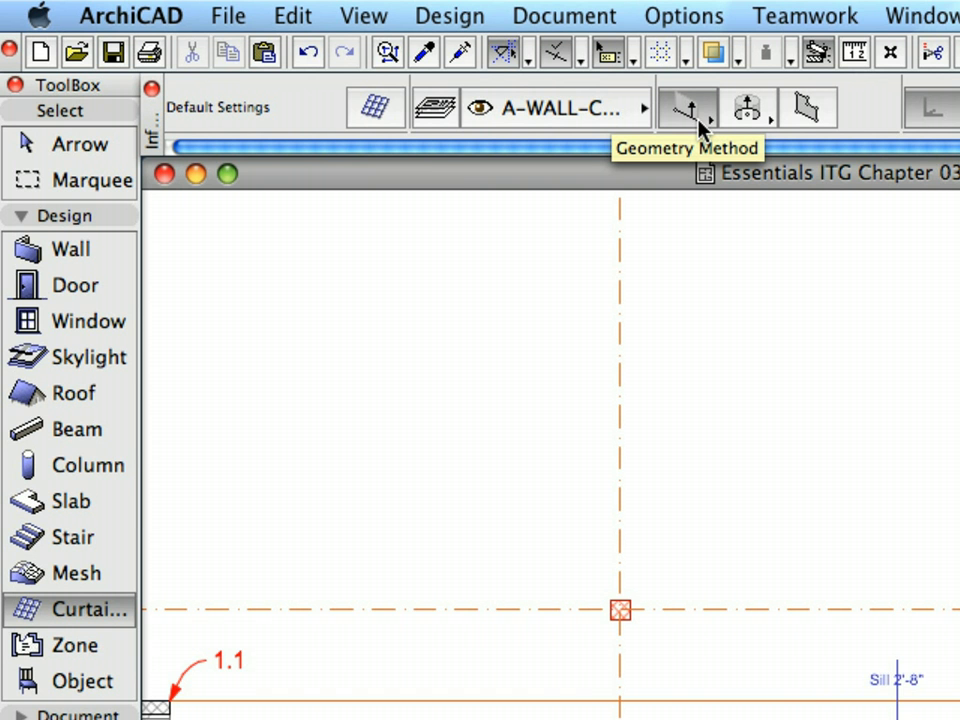
Inspect the curtain wall default Scheme, Frames, Panels, Junctions and Accessories pages, collapsing Accessory Type.
left_click(388, 121)
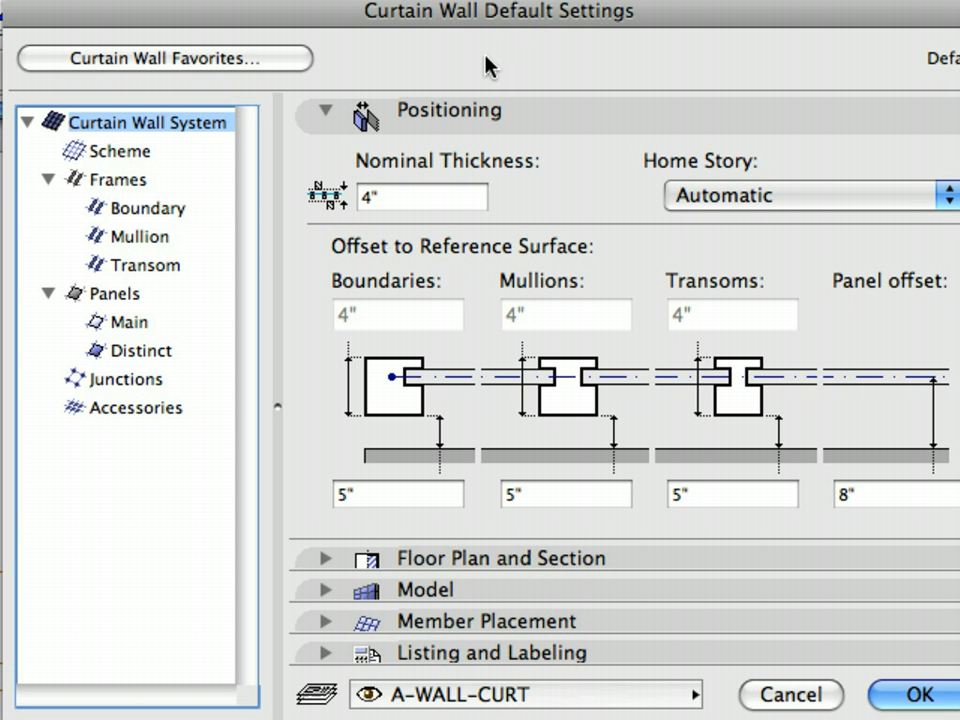
left_click(130, 158)
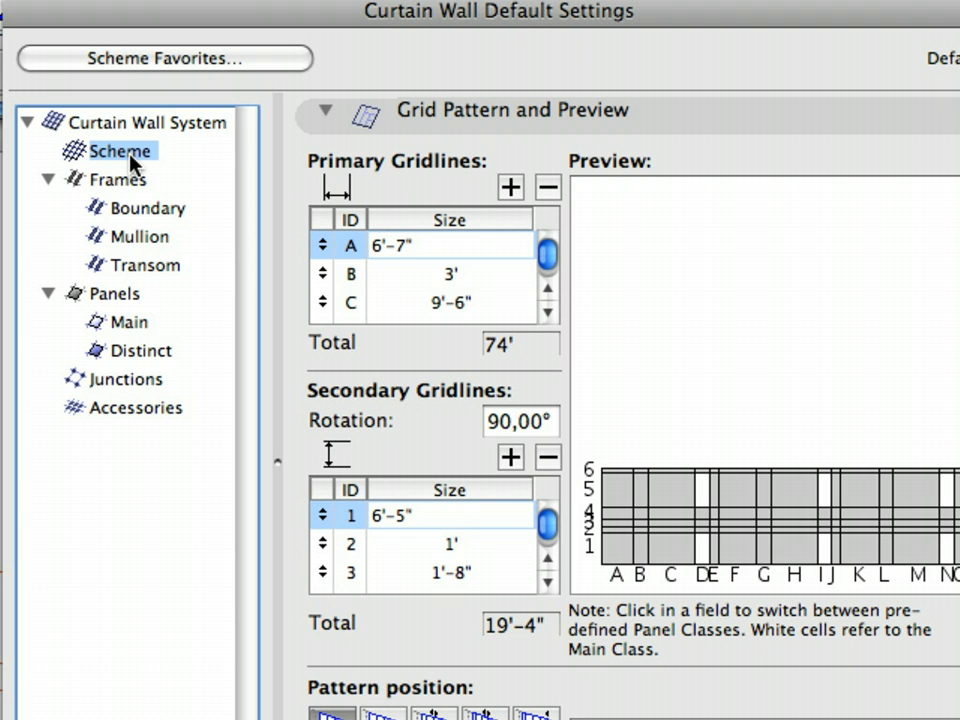
left_click(130, 180)
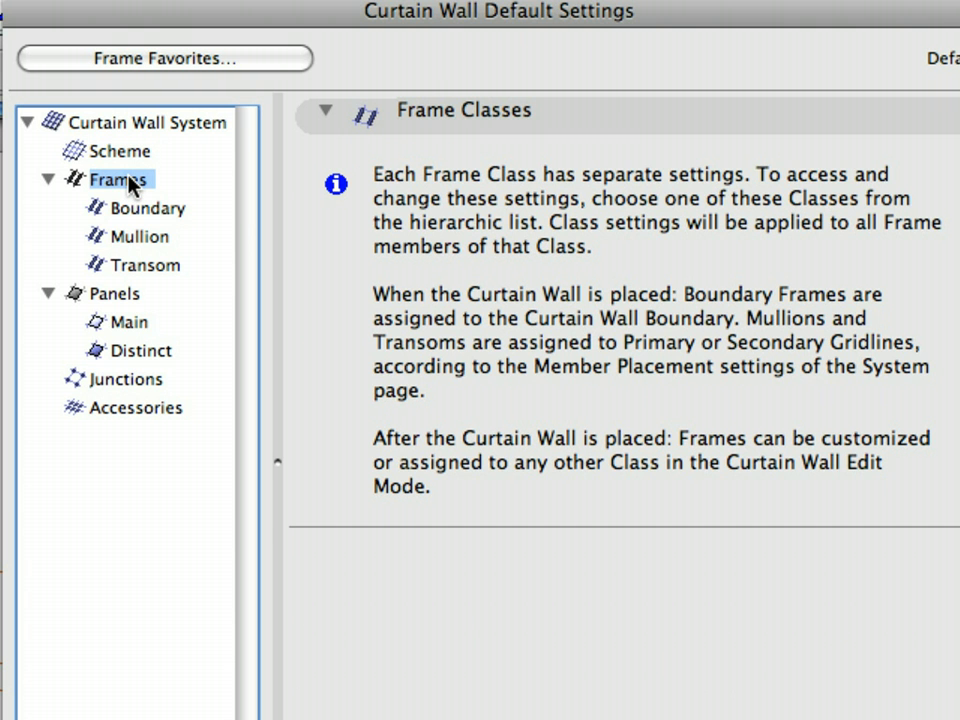
left_click(118, 294)
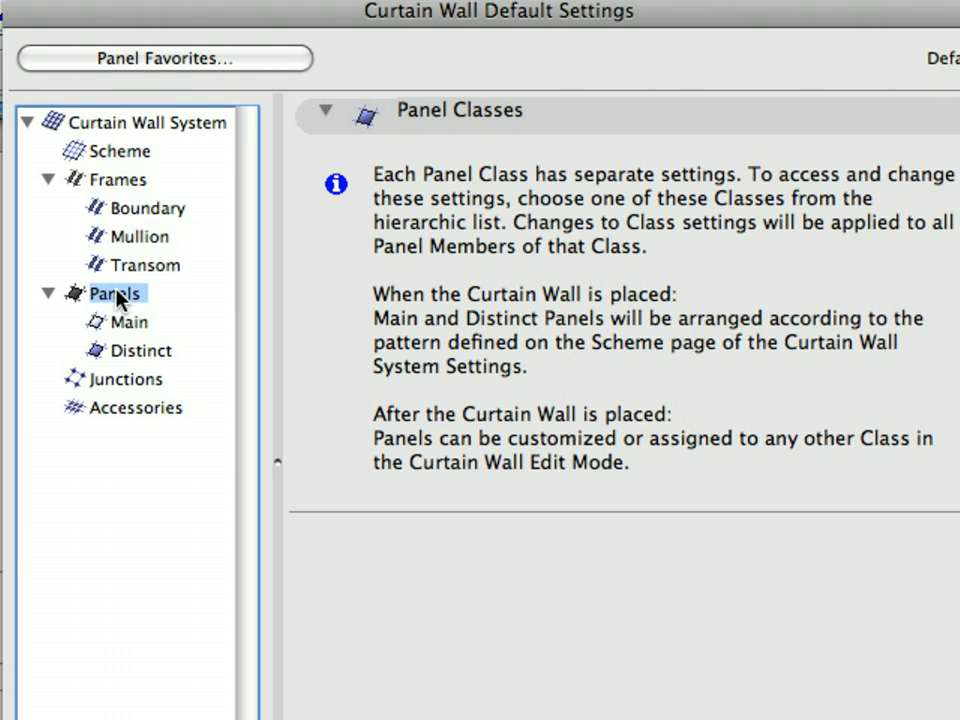
left_click(122, 381)
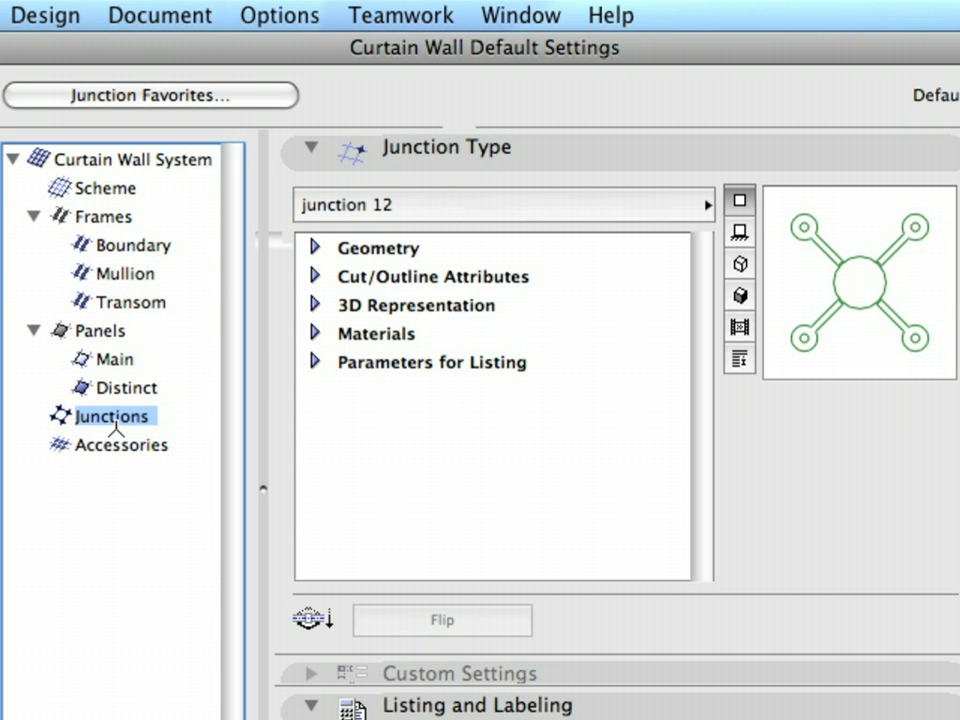
left_click(116, 445)
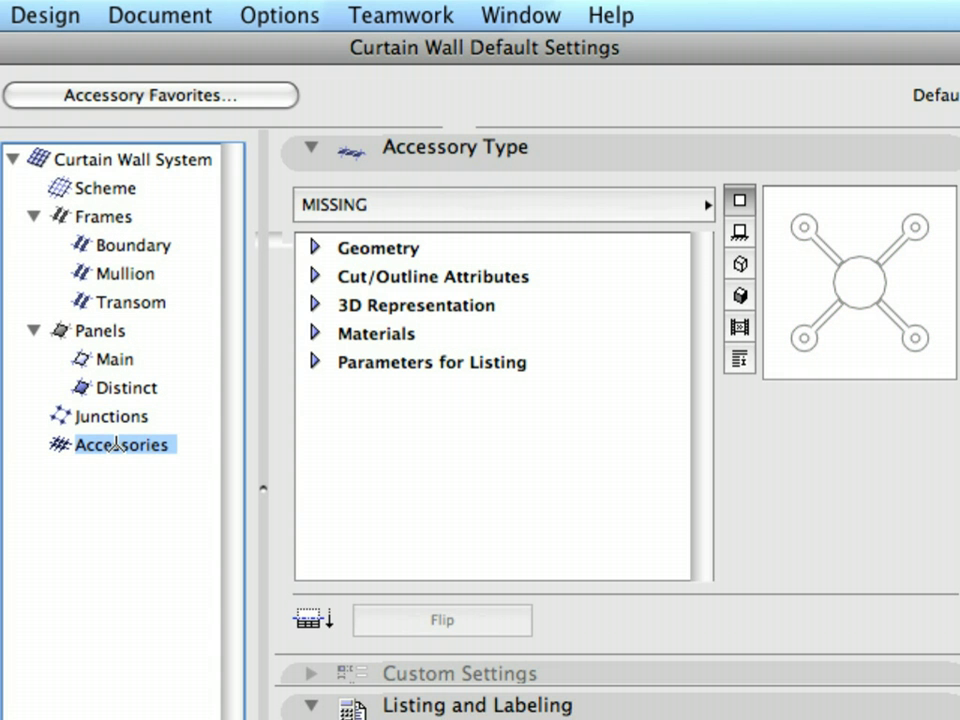
left_click(450, 150)
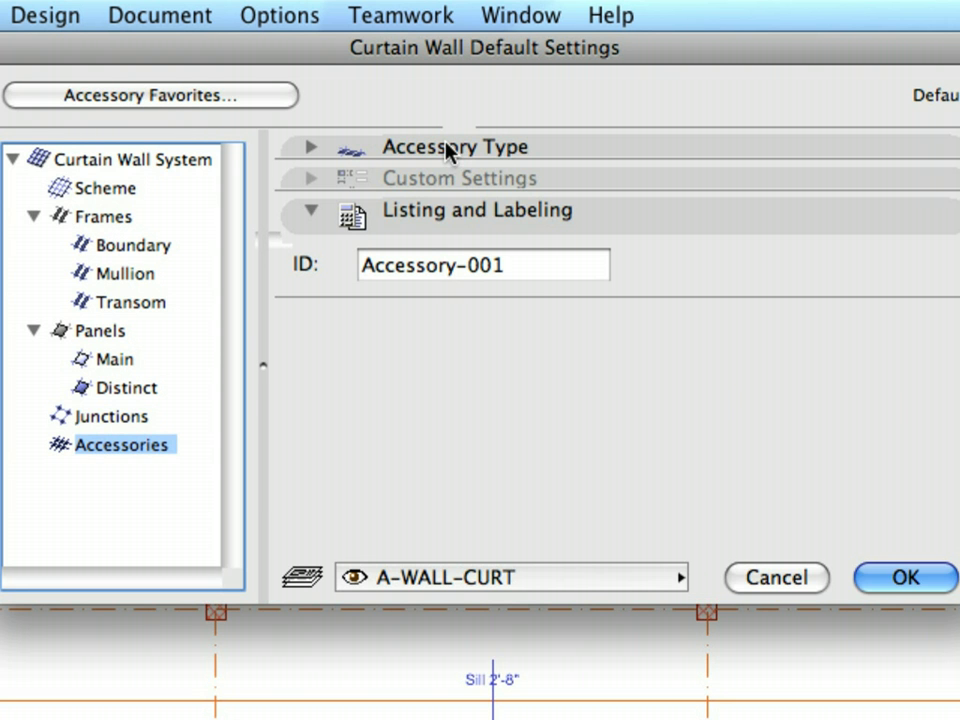
Cancel the default settings unchanged and draw a curtain wall line from wall end 1.1 to 1.2.
left_click(804, 580)
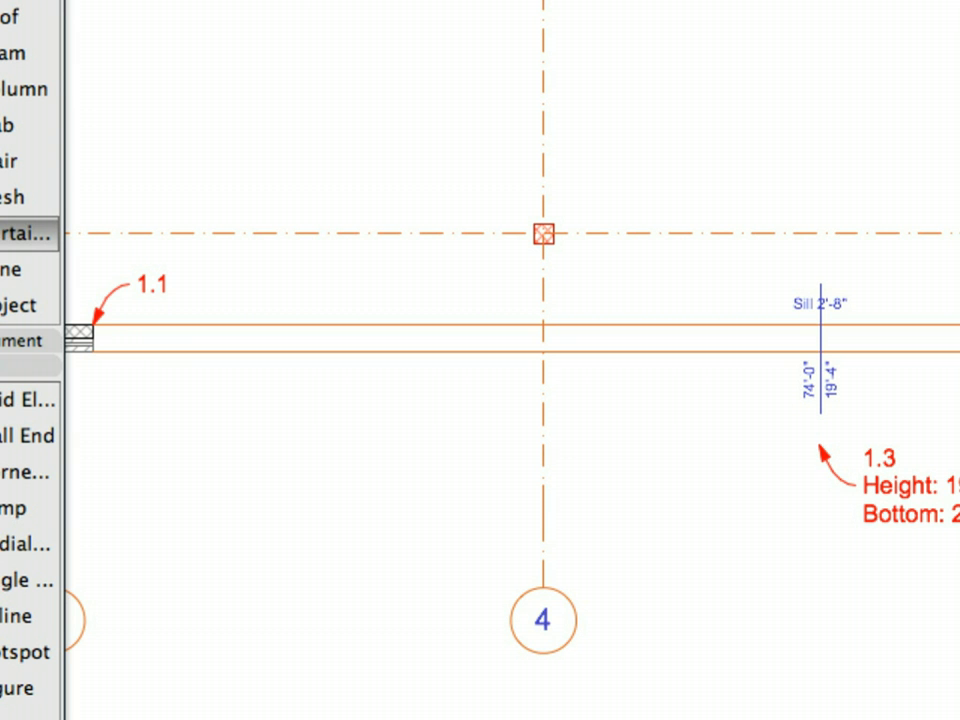
left_click(93, 325)
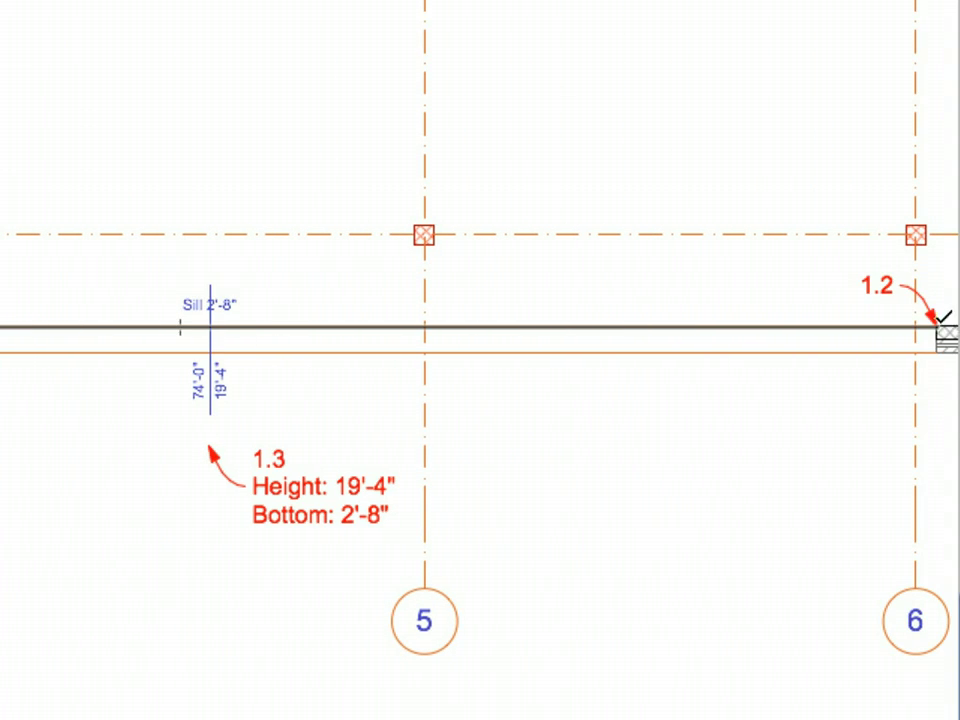
left_click(936, 325)
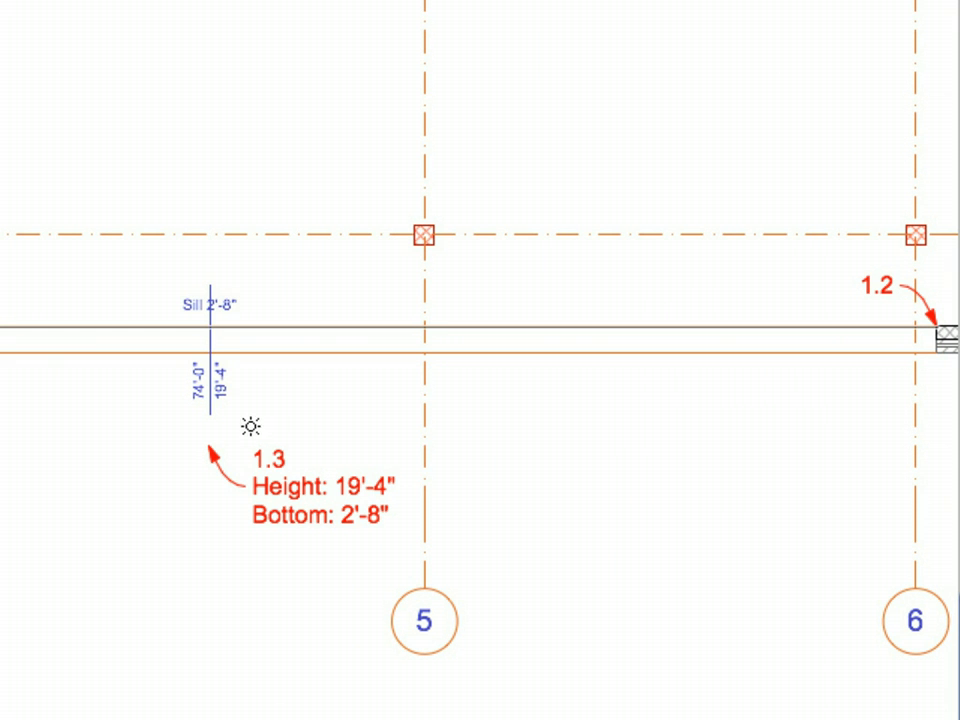
Place the curtain wall on the outside side with 19'-4" height and 2'-8" bottom.
left_click(241, 431)
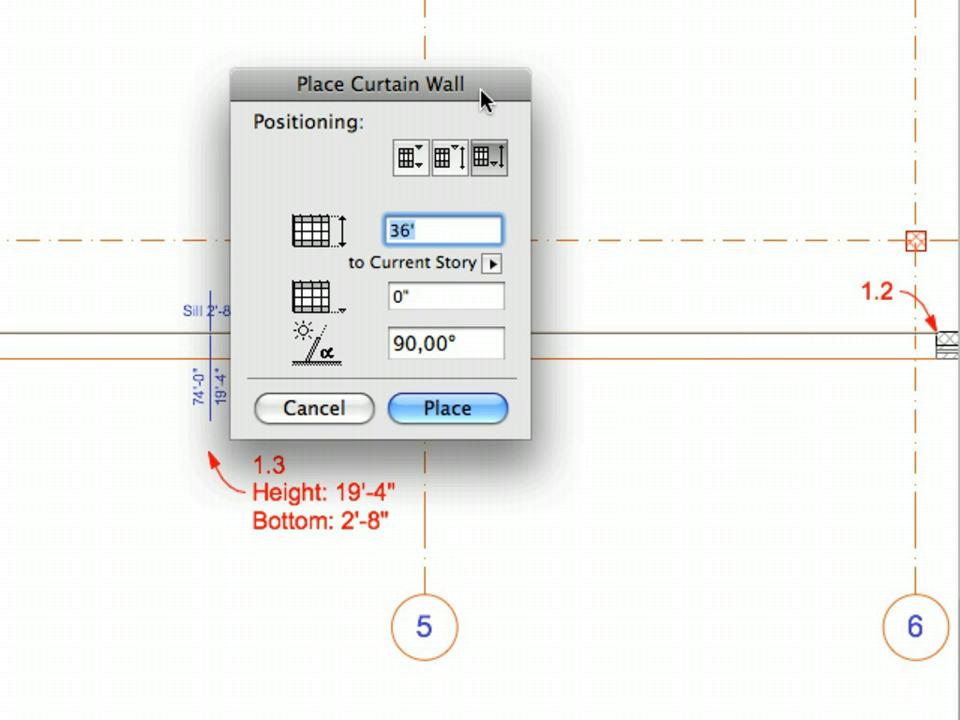
left_click_drag(480, 100, 696, 66)
type("19")
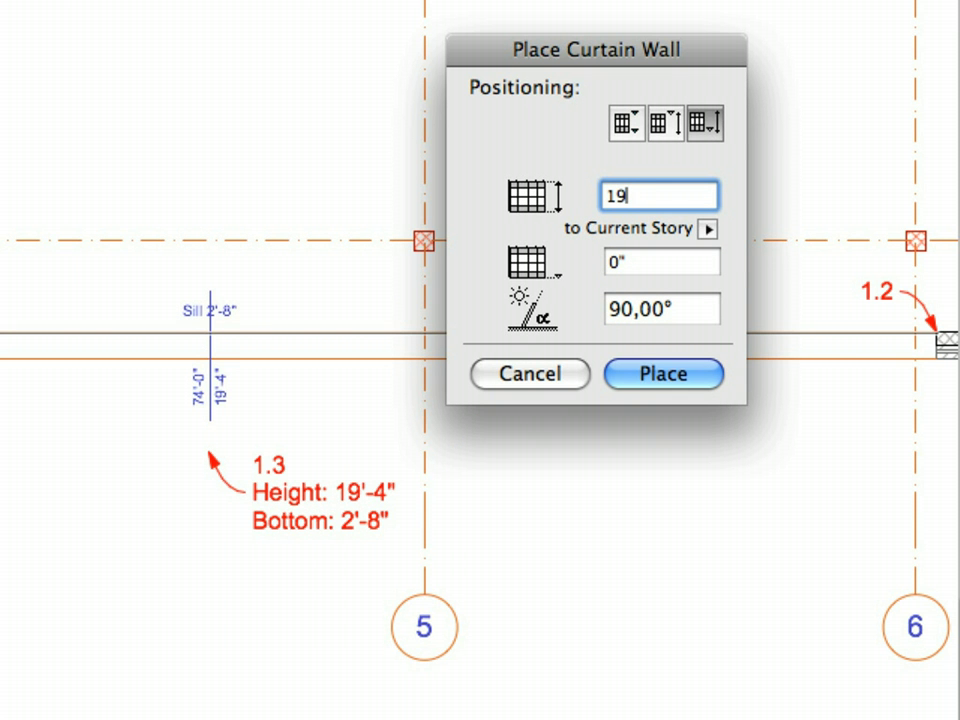
type("-4")
key("Tab")
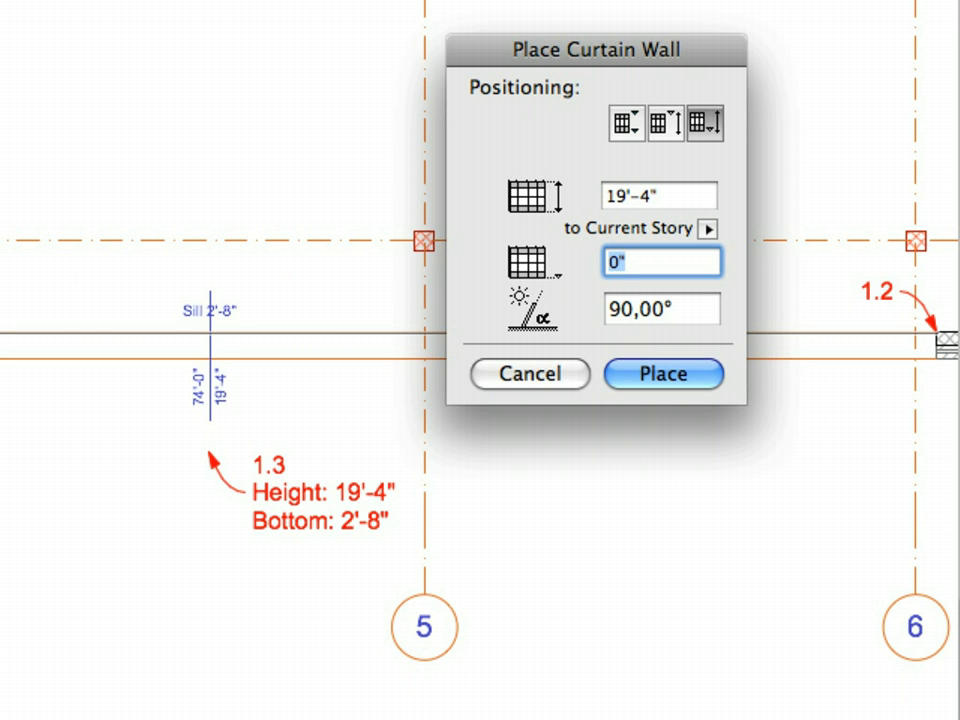
type("2")
type("-8")
left_click(660, 380)
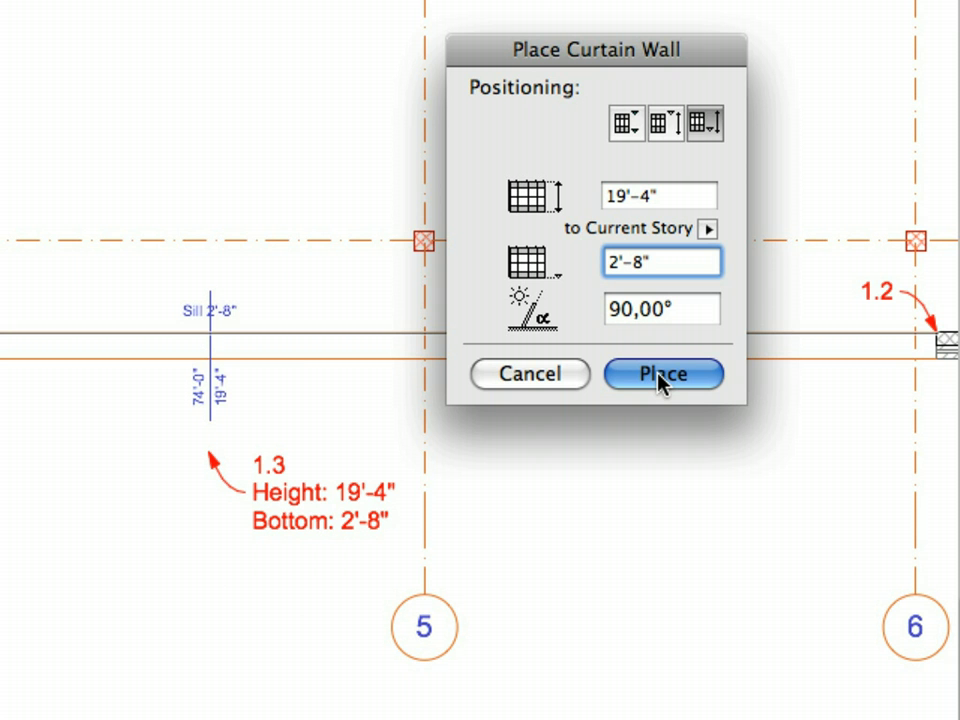
left_click(659, 375)
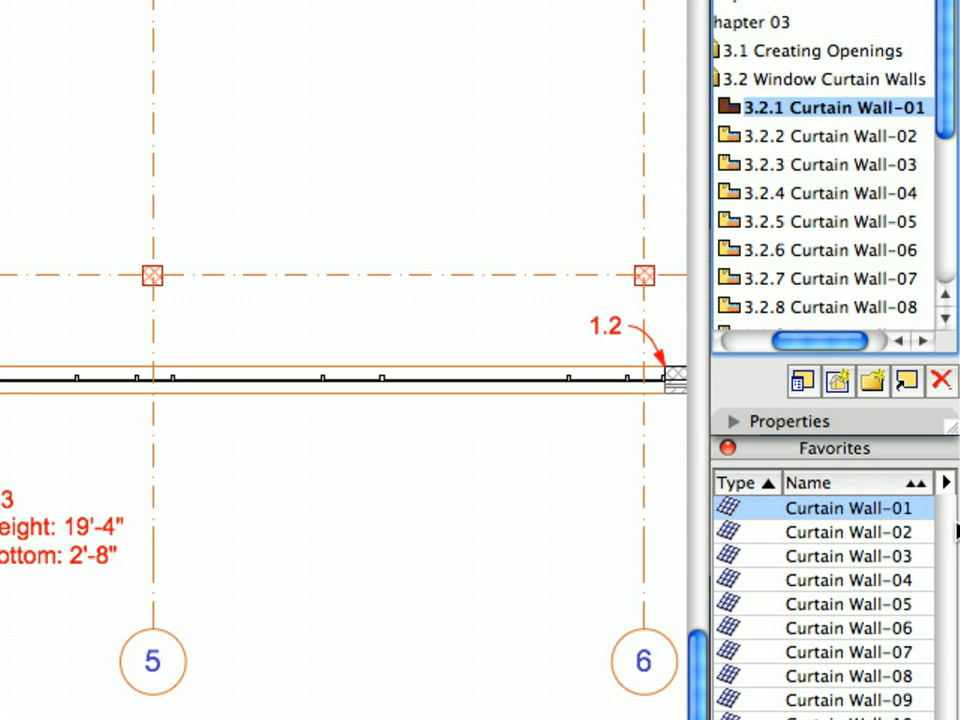
Open saved view 3.2.2 Curtain Wall-02 and apply the Curtain Wall-02 favorite.
double_click(887, 138)
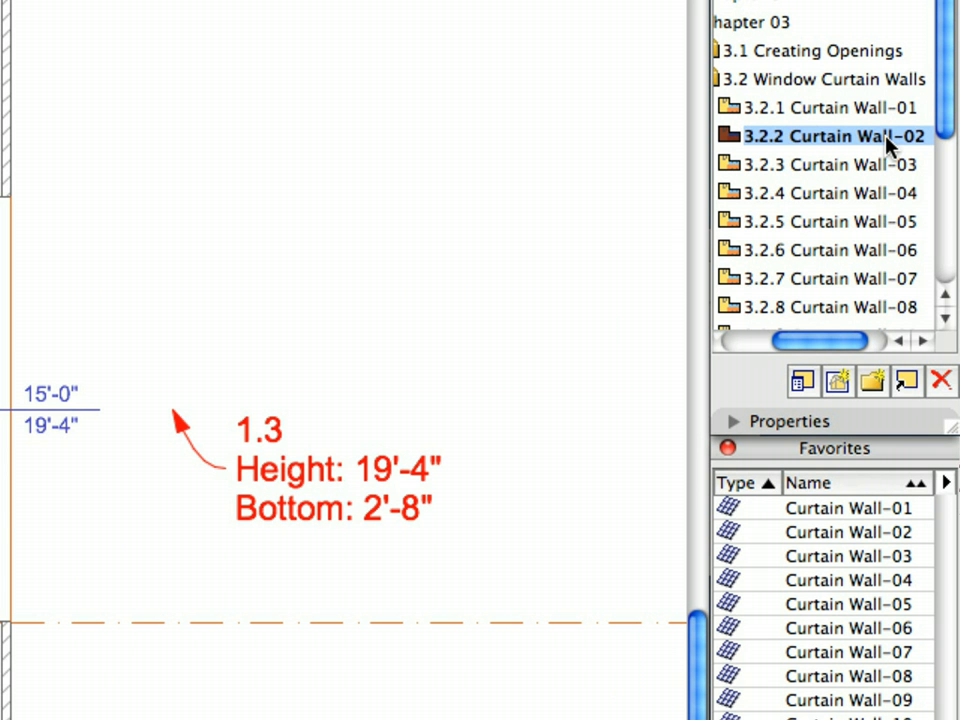
left_click(908, 510)
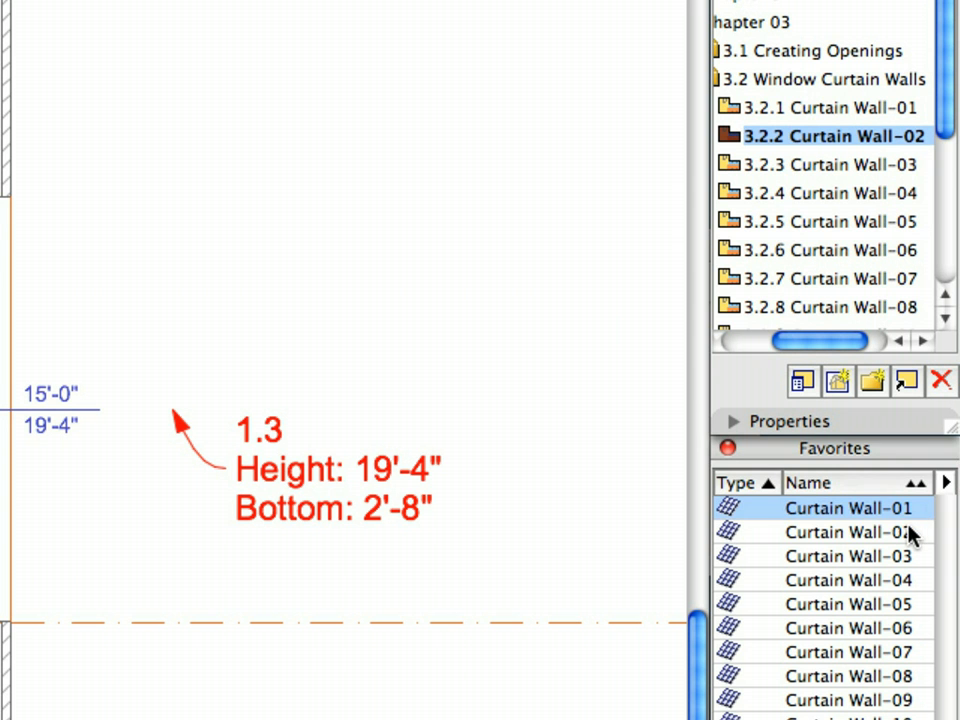
left_click(912, 533)
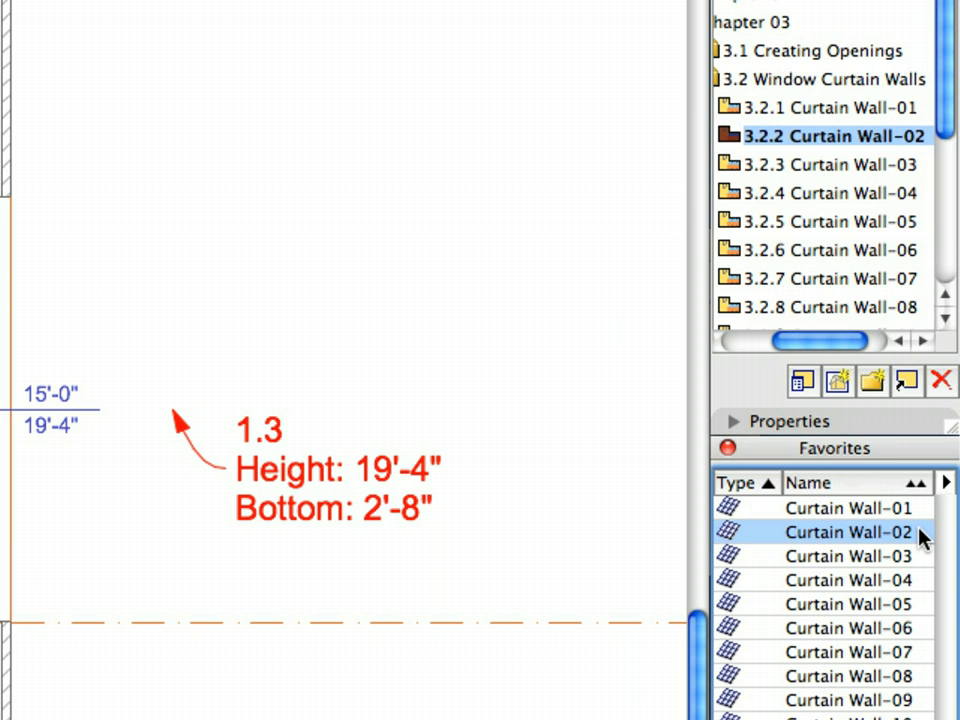
double_click(922, 538)
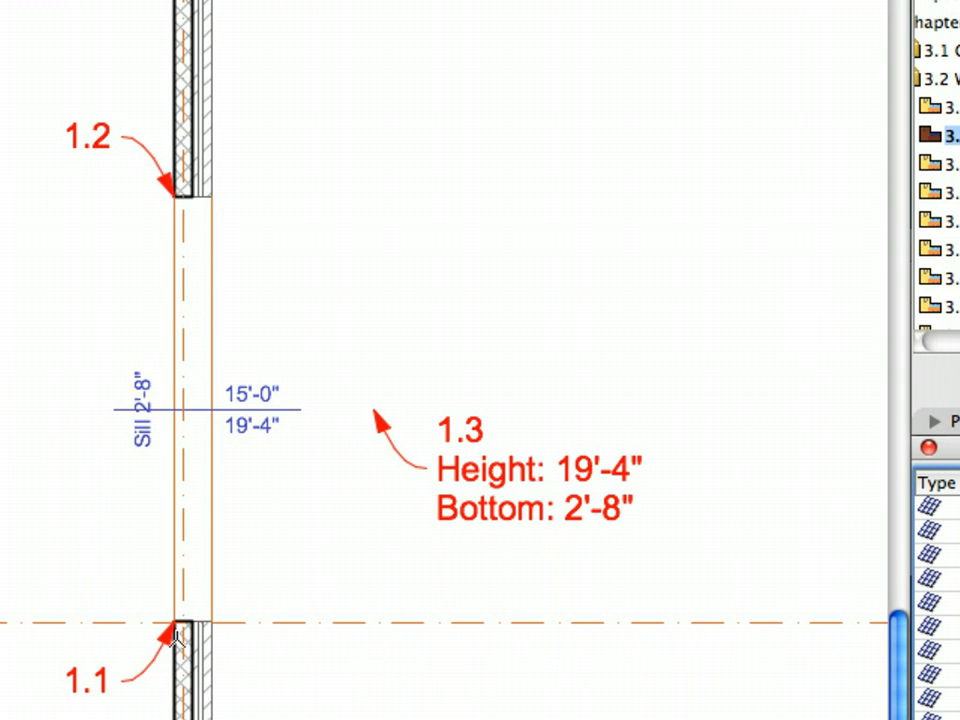
Draw a curtain wall from 1.1 to 1.2 and place it outward, 19'-4" high with 2'-8" bottom.
left_click(176, 621)
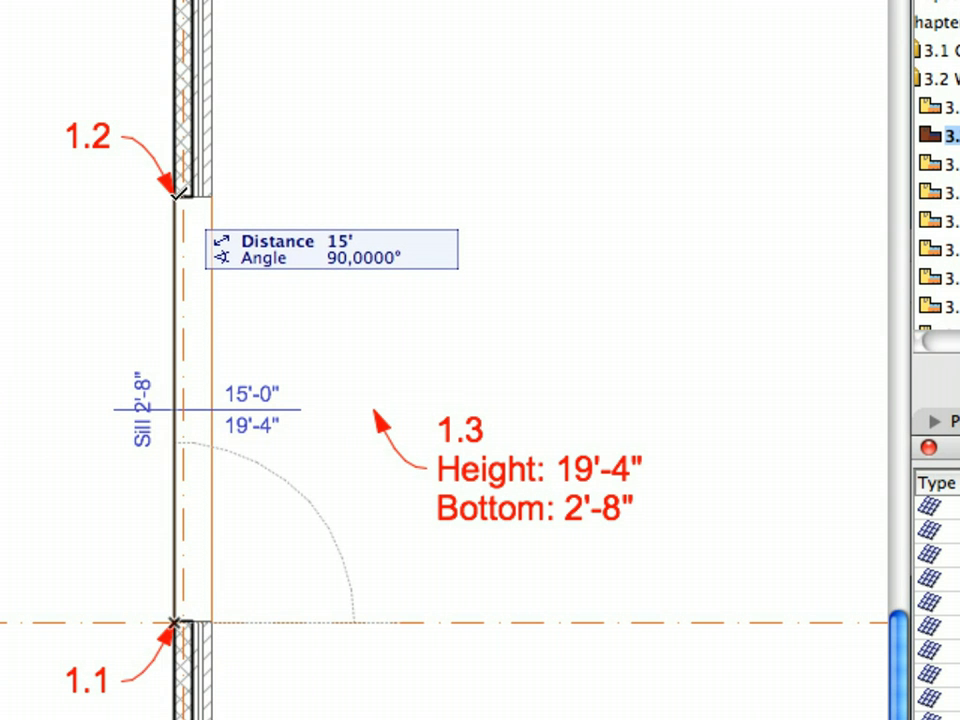
left_click(176, 193)
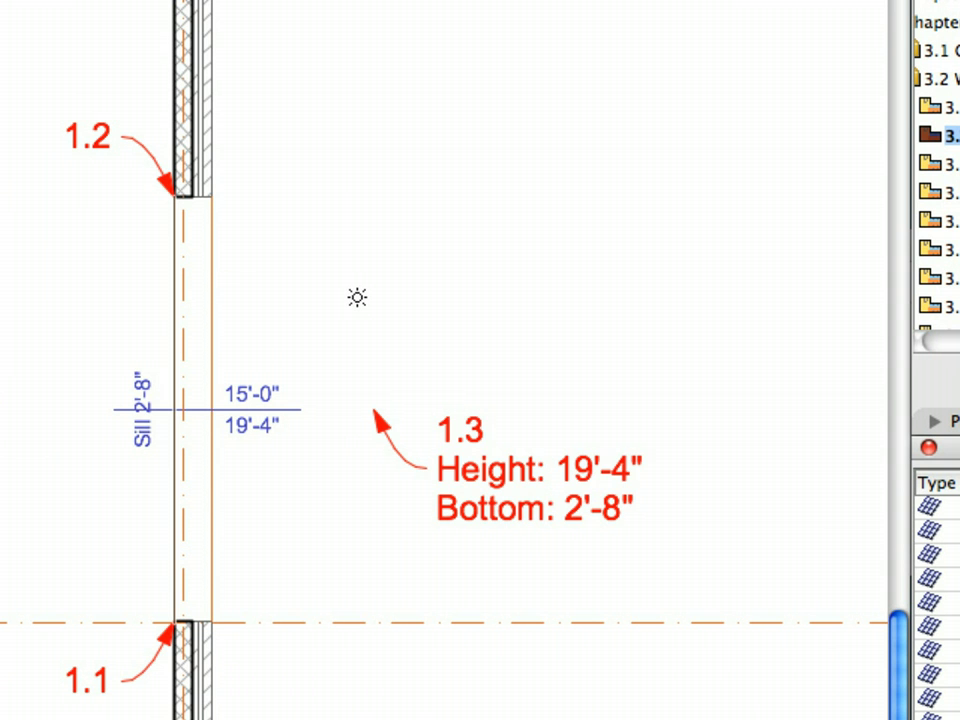
left_click(357, 297)
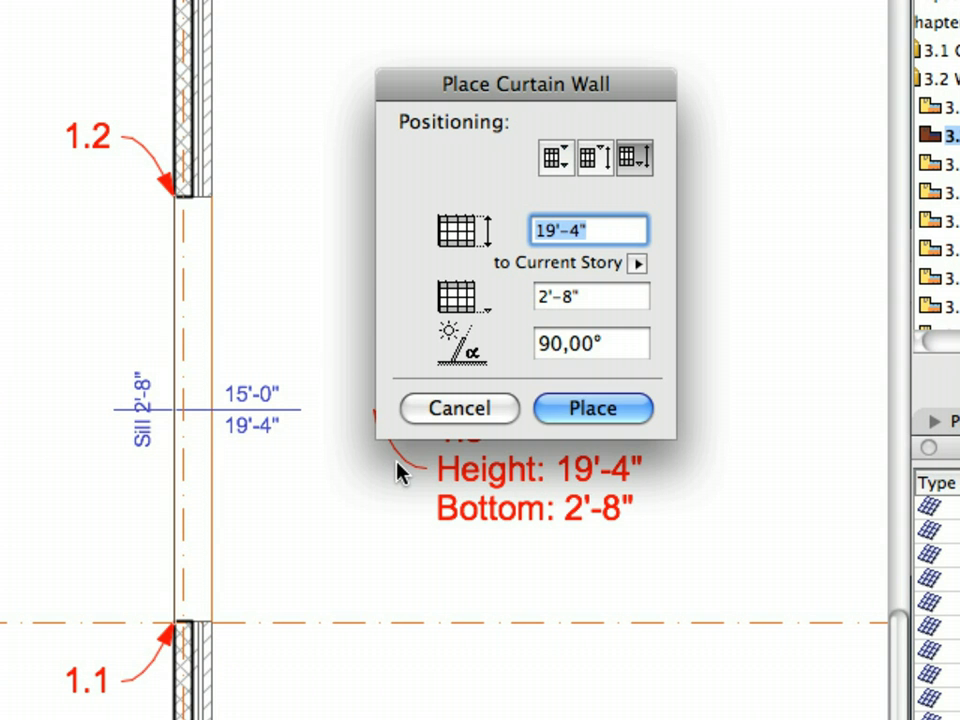
left_click(614, 410)
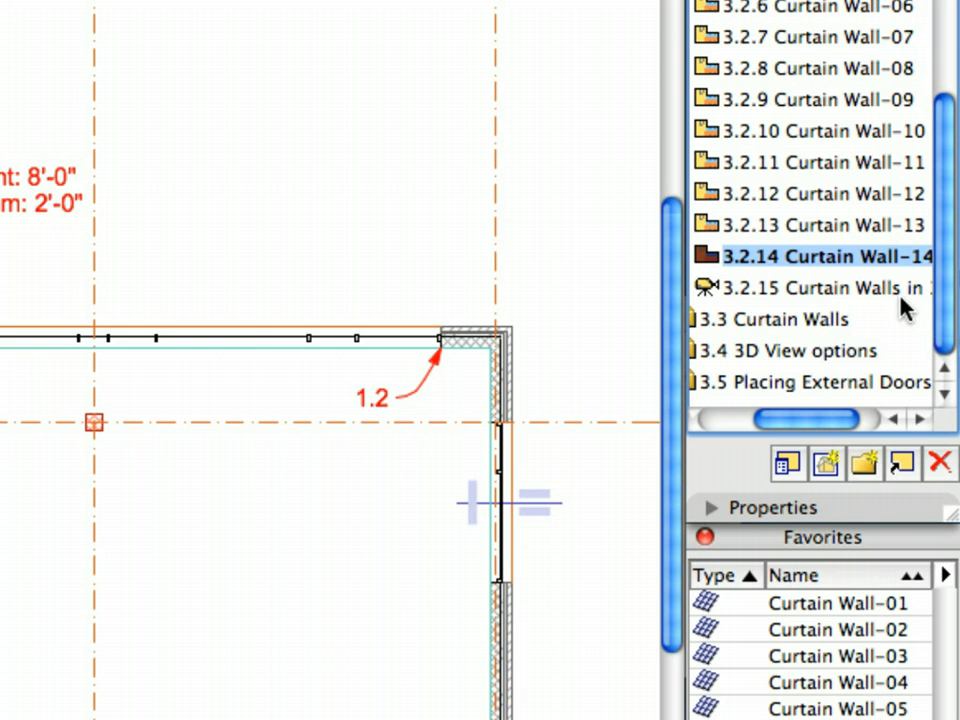
Open the 3.2.15 Curtain Walls in 3D view from the Navigator.
double_click(897, 291)
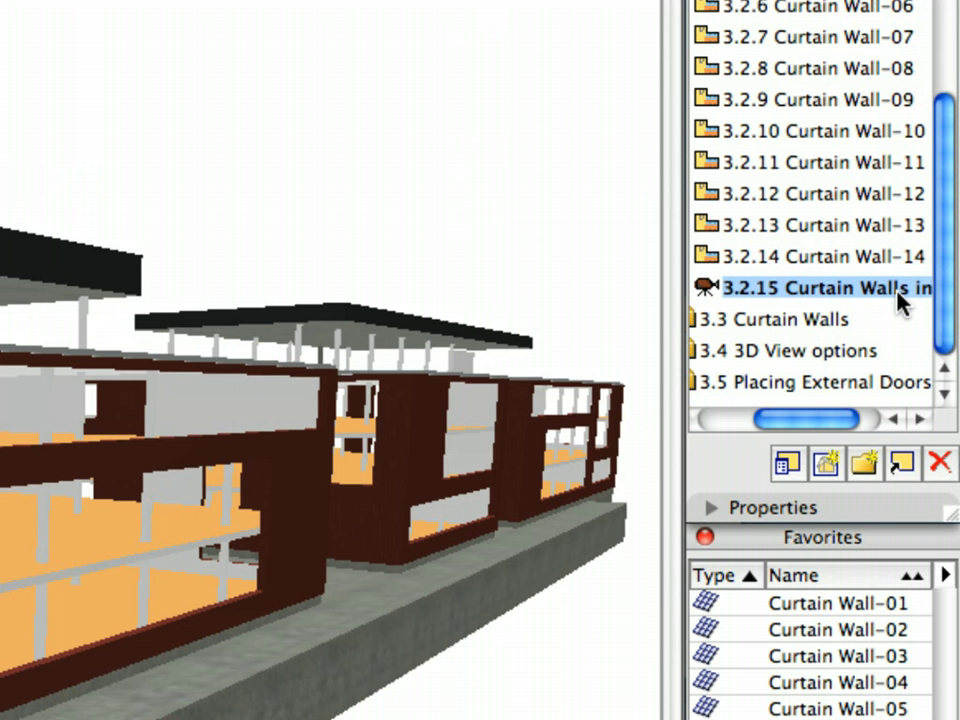